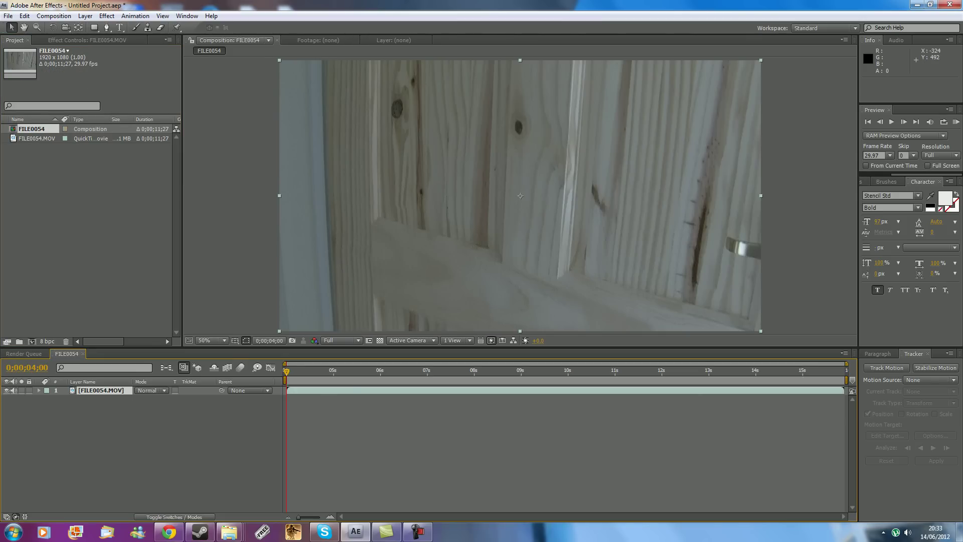
- Trim the start of the footage layer at 0;00;06;02 and move the layer back to begin at 0;00;04;00
left_click_drag(286, 372, 535, 372)
left_click_drag(290, 372, 383, 372)
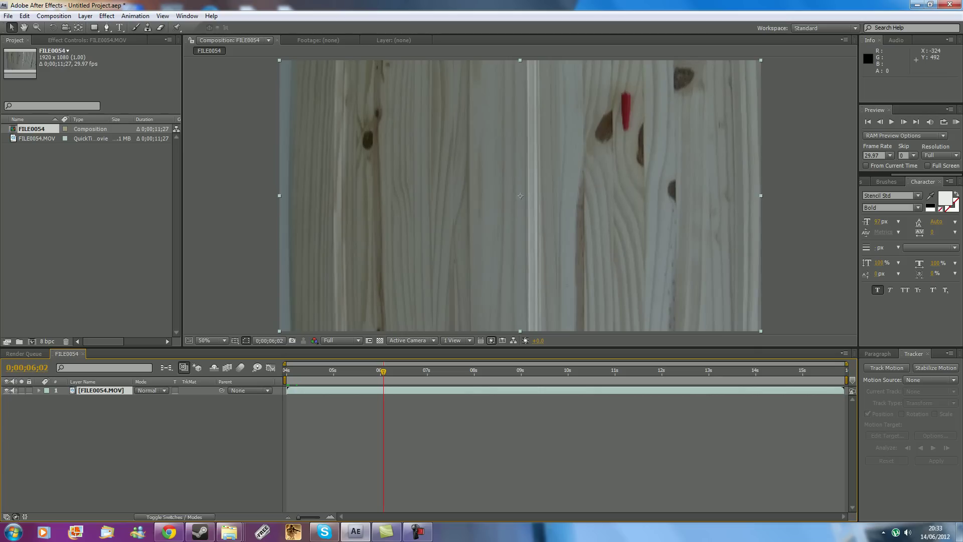
mouse_move(286, 391)
left_mouse_down()
mouse_move(383, 391)
mouse_move(327, 372)
mouse_move(286, 371)
left_mouse_up()
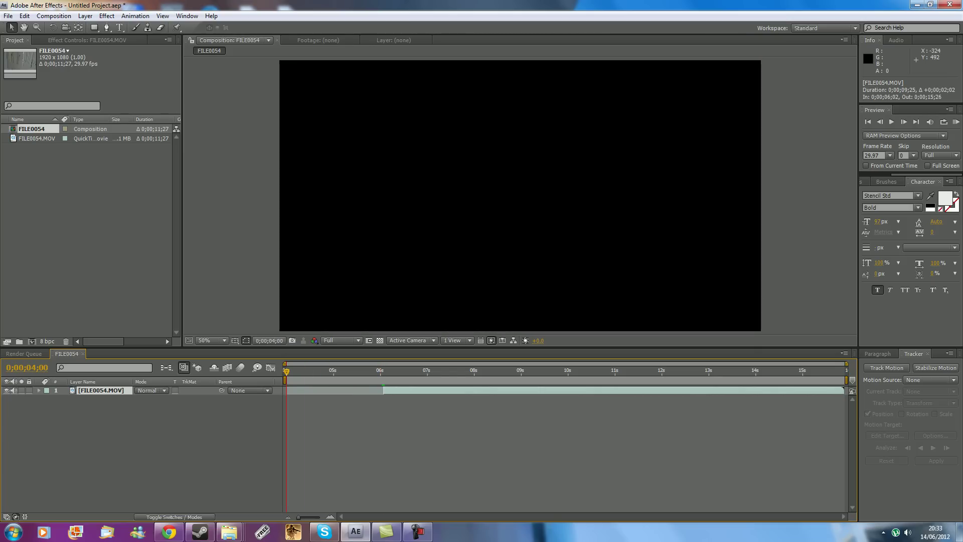
left_click_drag(397, 391, 300, 390)
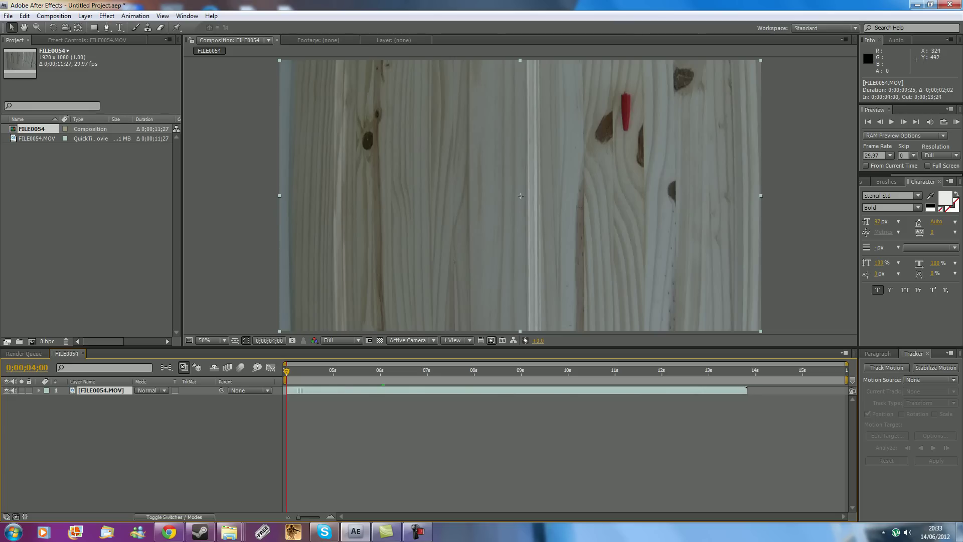
- Trim the end of the footage layer and the work area to 0;00;05;15, with the current time back at 0;00;04;00
key("space")
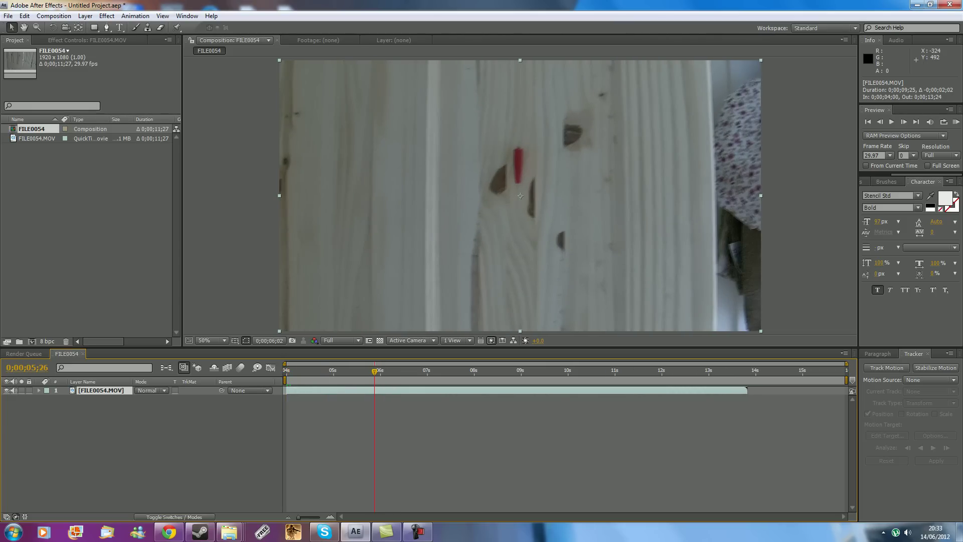
key("space")
key("Page_Up")
key("Page_Up")
key("Page_Up")
key("Page_Up")
key("Page_Up")
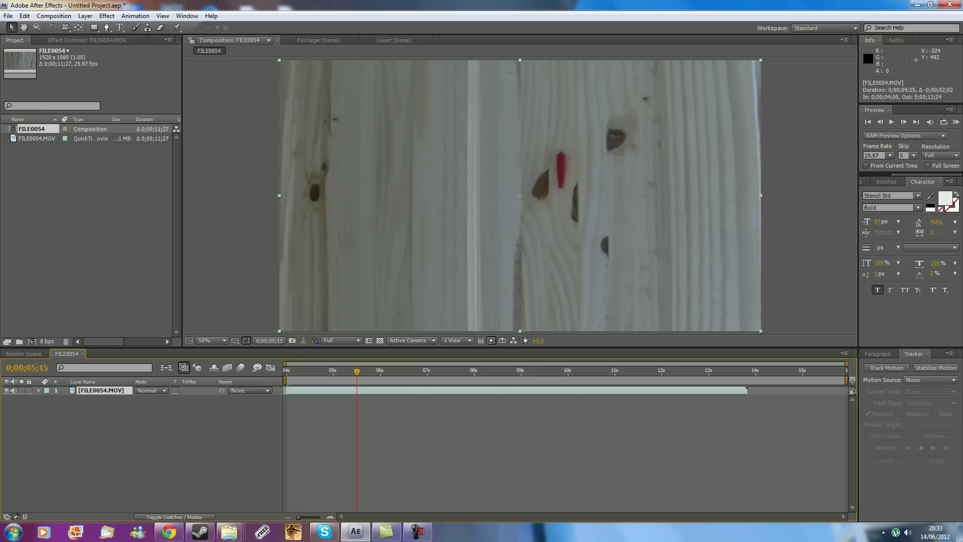
left_click_drag(747, 390, 357, 391)
left_click_drag(847, 380, 287, 374)
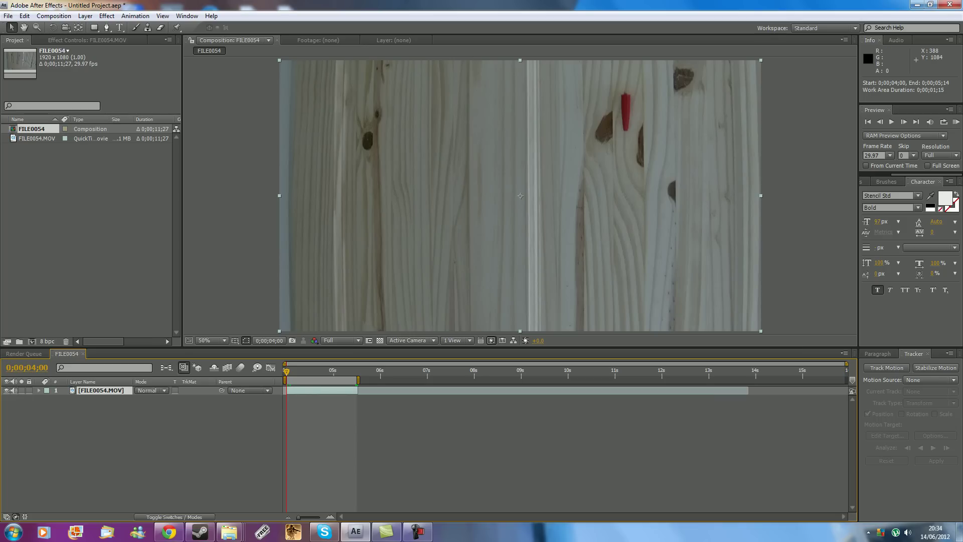
- Rename the footage layer to Movie
key("F2")
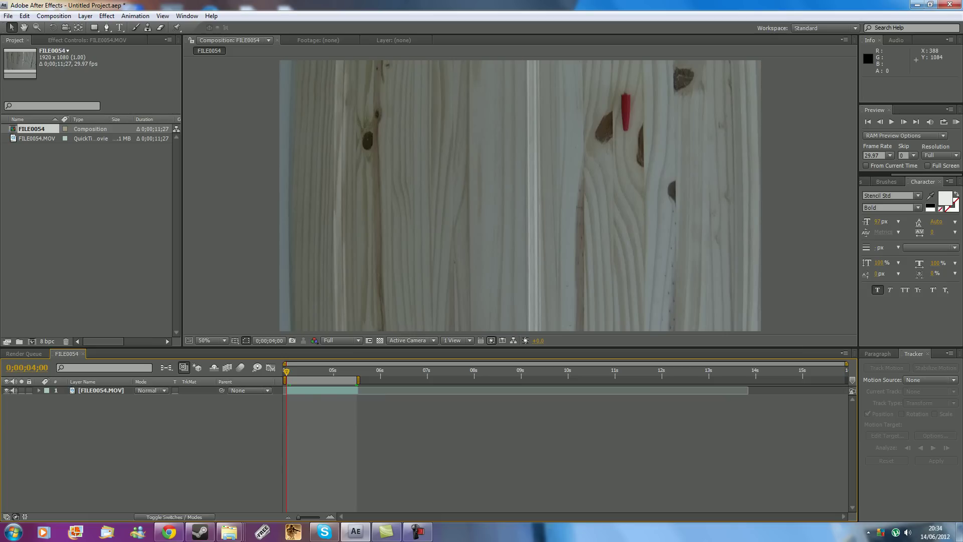
key("ctrl+a")
key("Return")
type("Movie")
key("Return")
key("F2")
- Add a null object to the composition
right_click(201, 417)
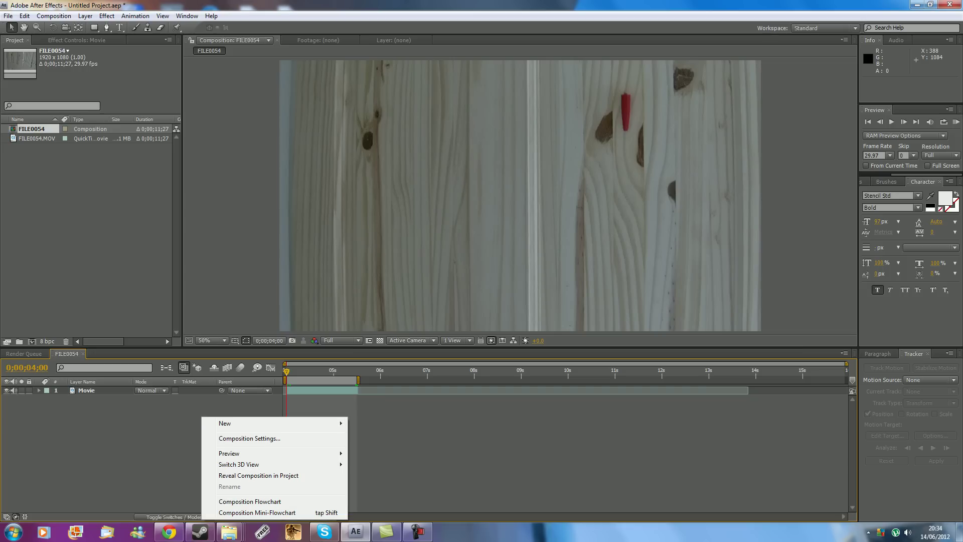
mouse_move(225, 423)
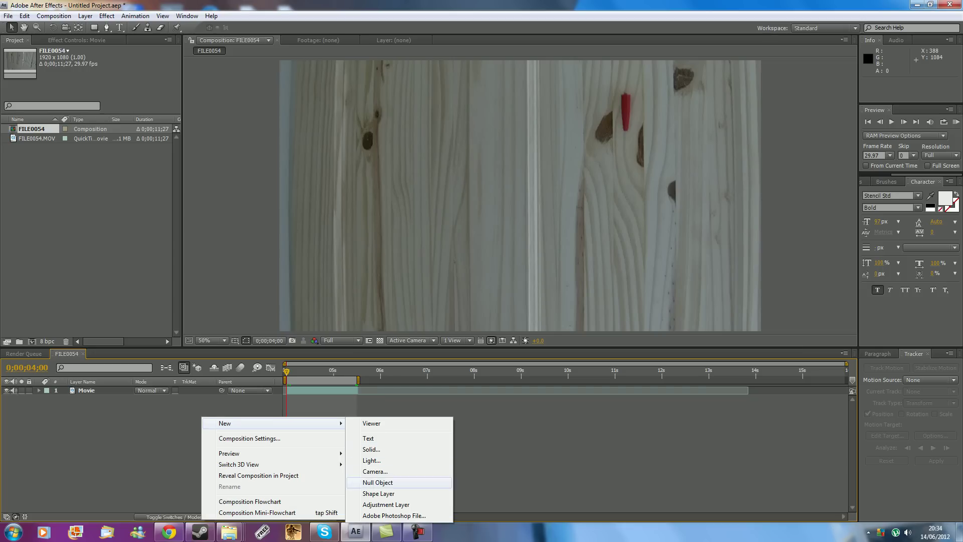
left_click(378, 482)
- Start a motion track on the Movie layer using the Tracker
left_click(96, 399)
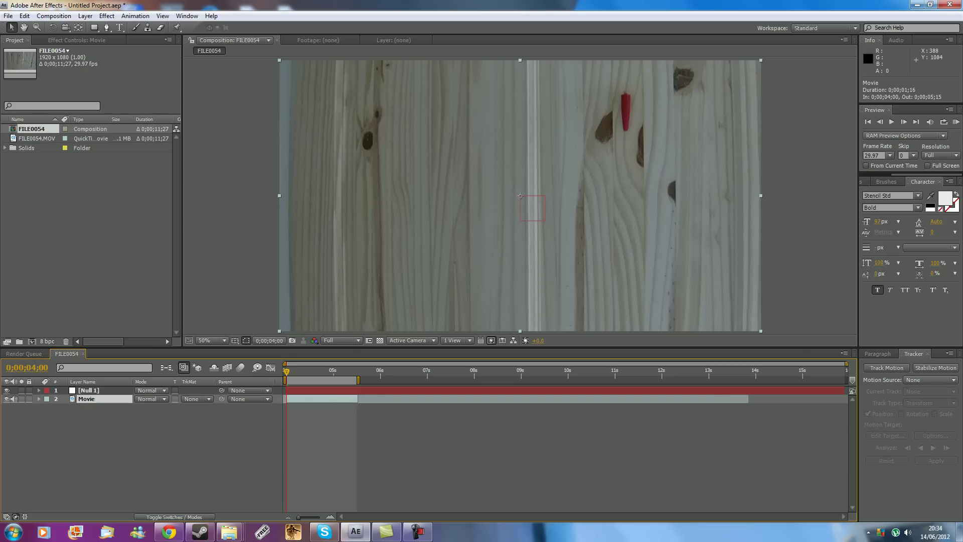
left_click(913, 354)
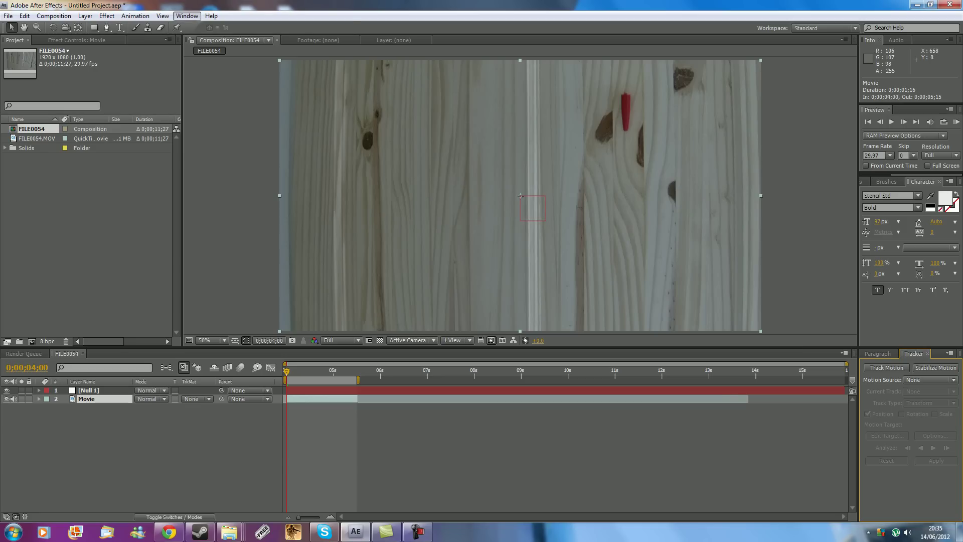
left_click(187, 15)
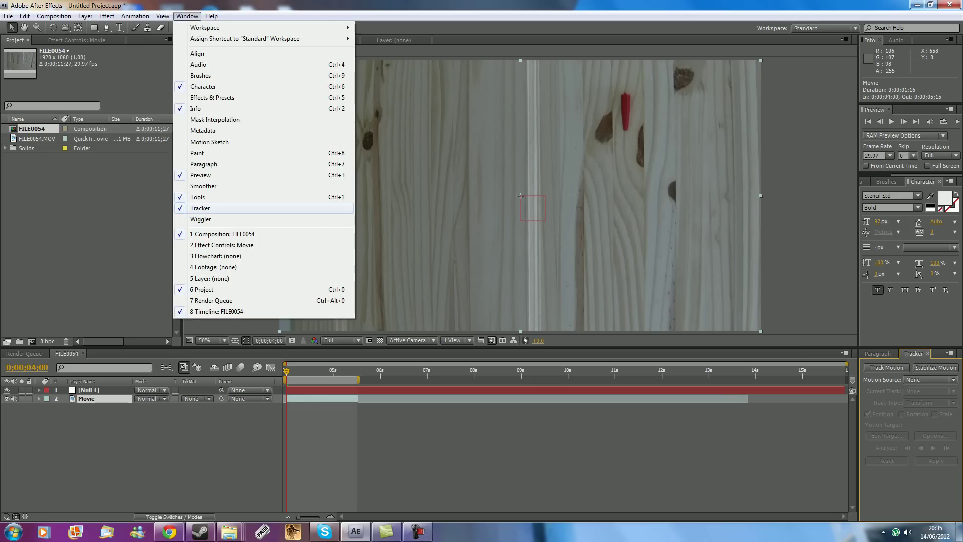
key("Escape")
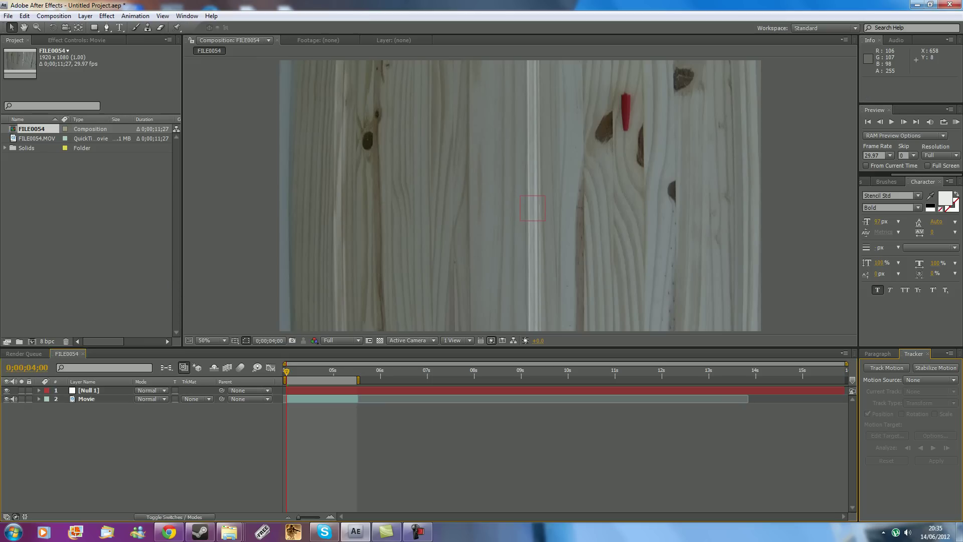
left_click(86, 399)
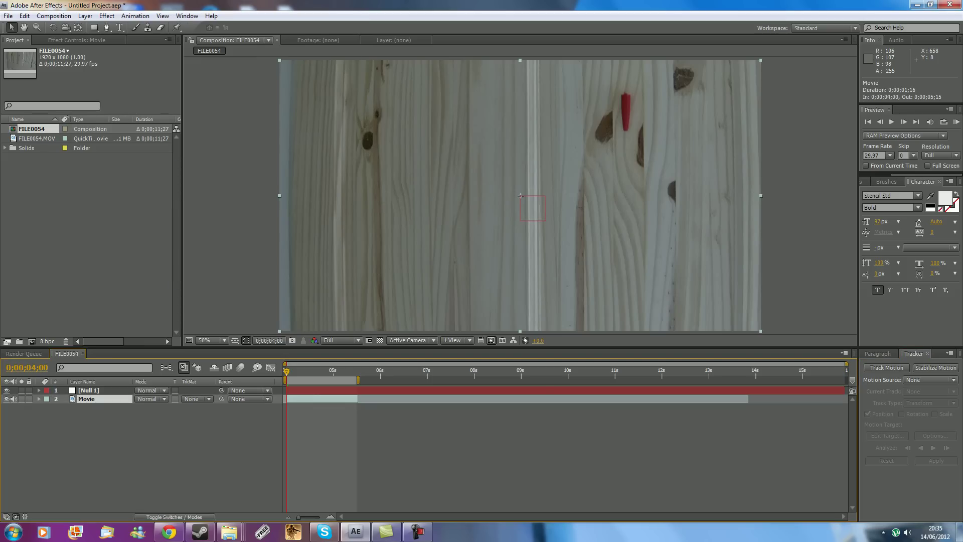
left_click(887, 368)
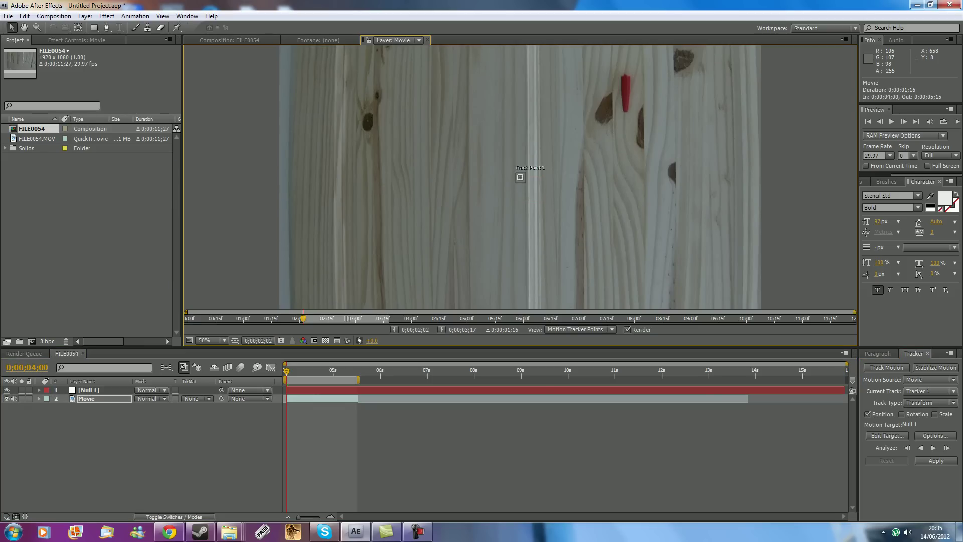
- Place Track Point 1 on the lower tip of the red mark, enlarge its feature and search regions, and analyze the motion forward
mouse_move(520, 177)
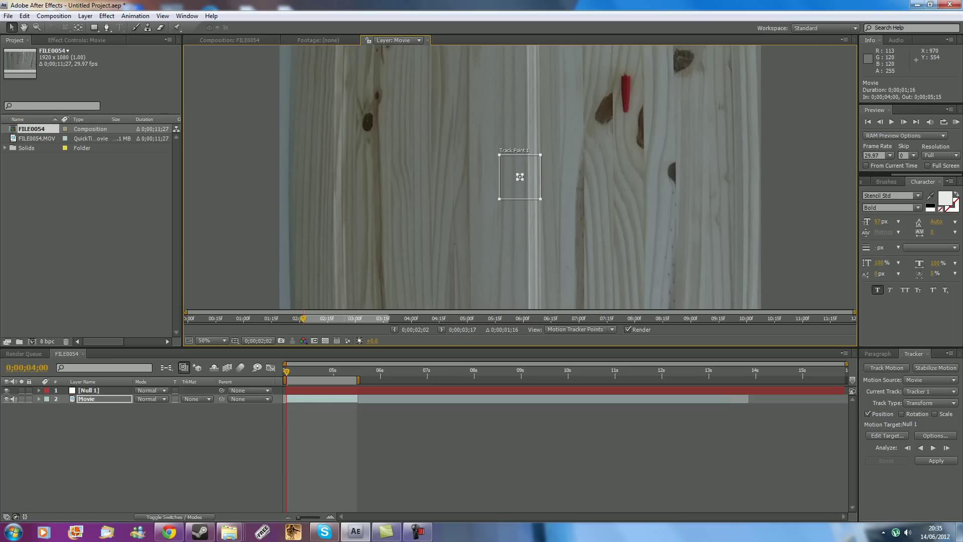
left_click_drag(520, 177, 634, 118)
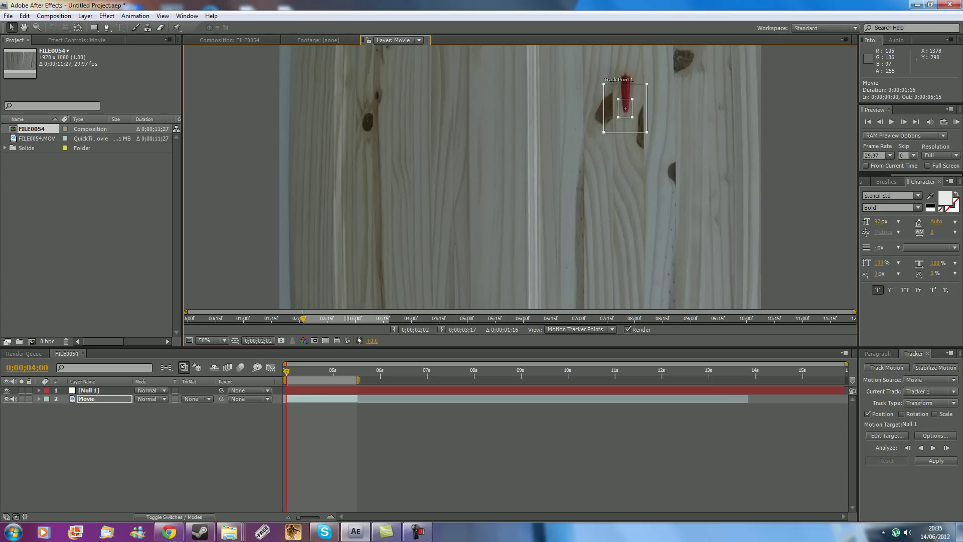
left_click_drag(625, 108, 625, 109)
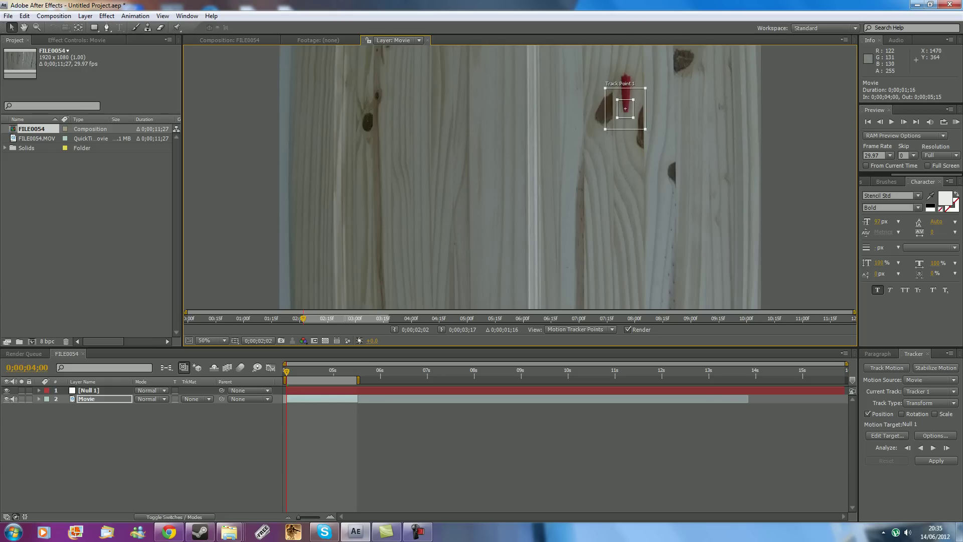
mouse_move(647, 132)
left_mouse_down()
mouse_move(626, 109)
mouse_move(649, 135)
left_mouse_up()
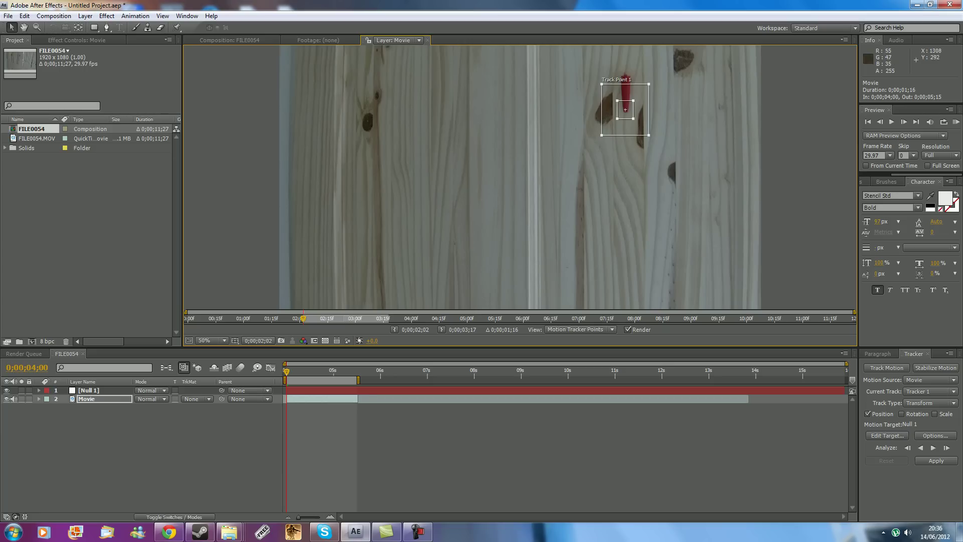
left_click_drag(627, 118, 633, 117)
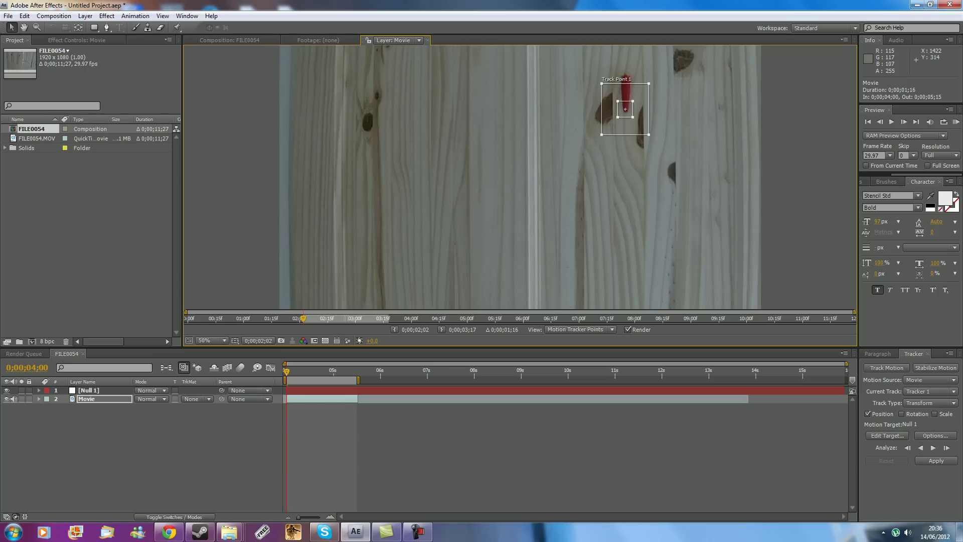
mouse_move(632, 117)
left_mouse_down()
mouse_move(650, 136)
mouse_move(638, 115)
left_mouse_up()
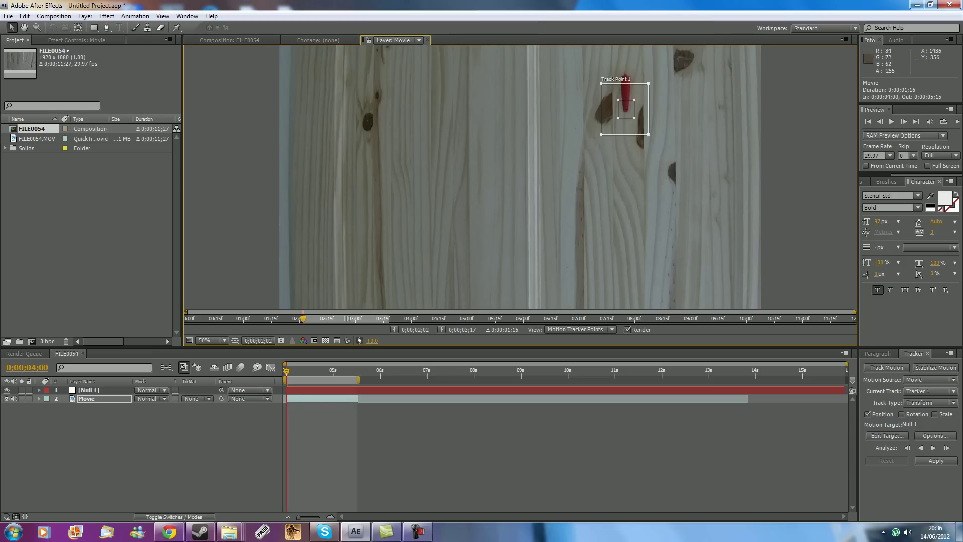
left_click(627, 109)
left_click_drag(627, 109, 626, 109)
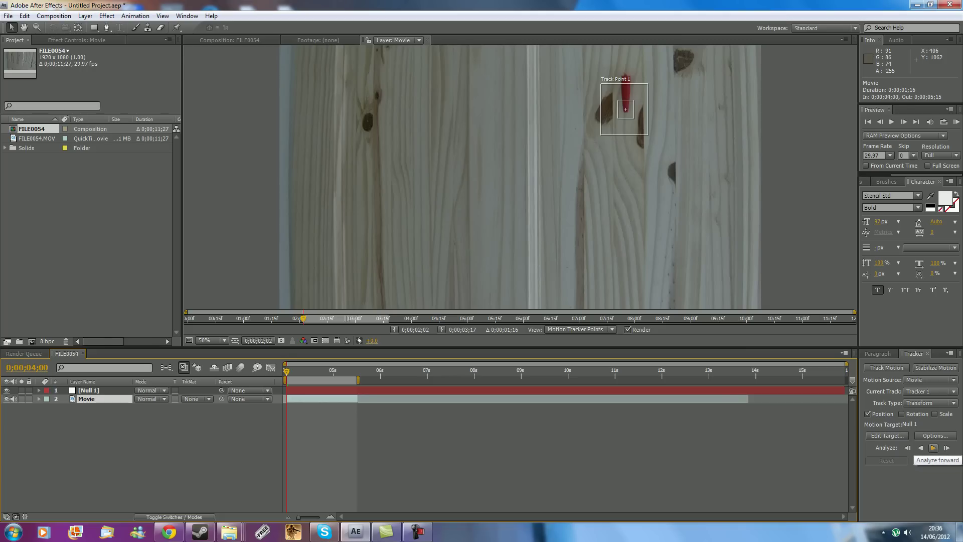
left_click(933, 447)
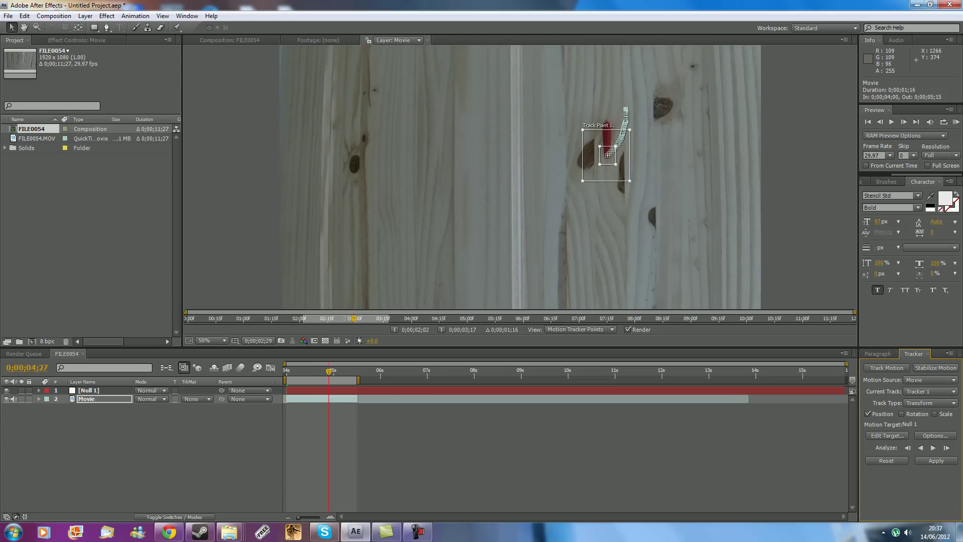
- Examine the tracked frames one by one to check where the track point stops following the red mark
key("Page_Up")
key("Page_Up")
key("Page_Up")
key("Page_Up")
key("Page_Up")
key("Page_Up")
key("Page_Up")
key("Page_Down")
key("Page_Down")
key("Page_Down")
key("Page_Down")
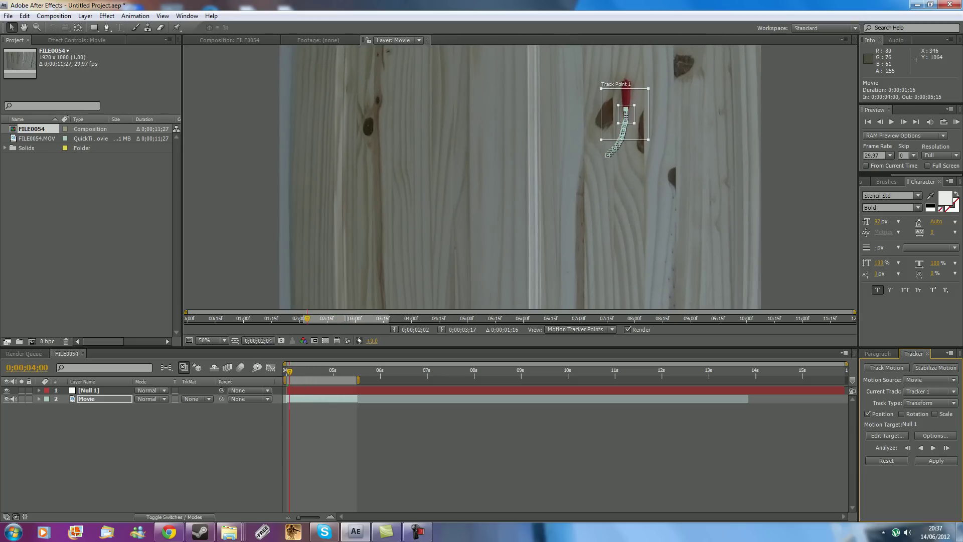
key("Page_Up")
key("Page_Up")
key("Page_Up")
key("Page_Up")
key("Page_Up")
key("Page_Up")
key("Page_Up")
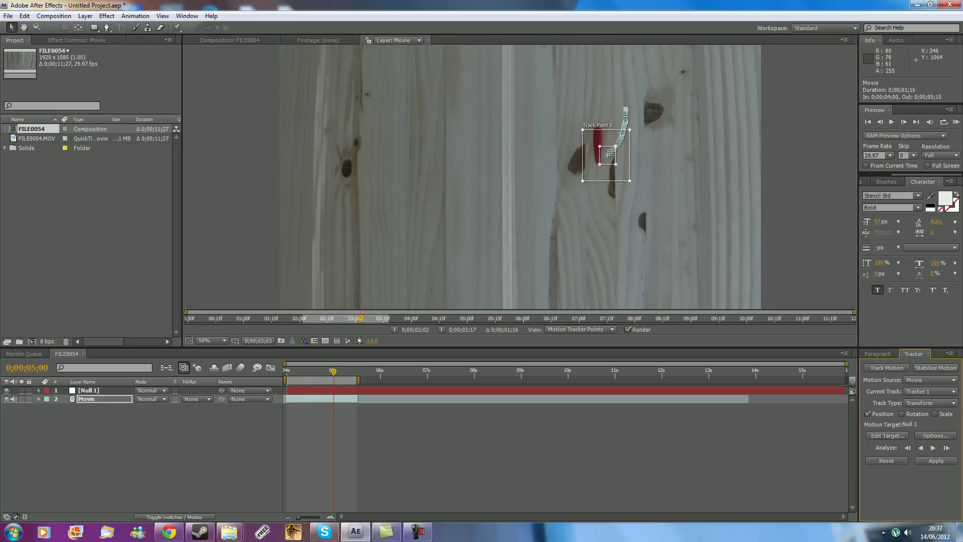
key("Page_Down")
key("Page_Down")
key("Page_Down")
key("Page_Down")
key("Page_Down")
key("Page_Down")
key("Page_Down")
key("Page_Down")
key("Page_Down")
key("Page_Down")
key("Page_Down")
key("Page_Down")
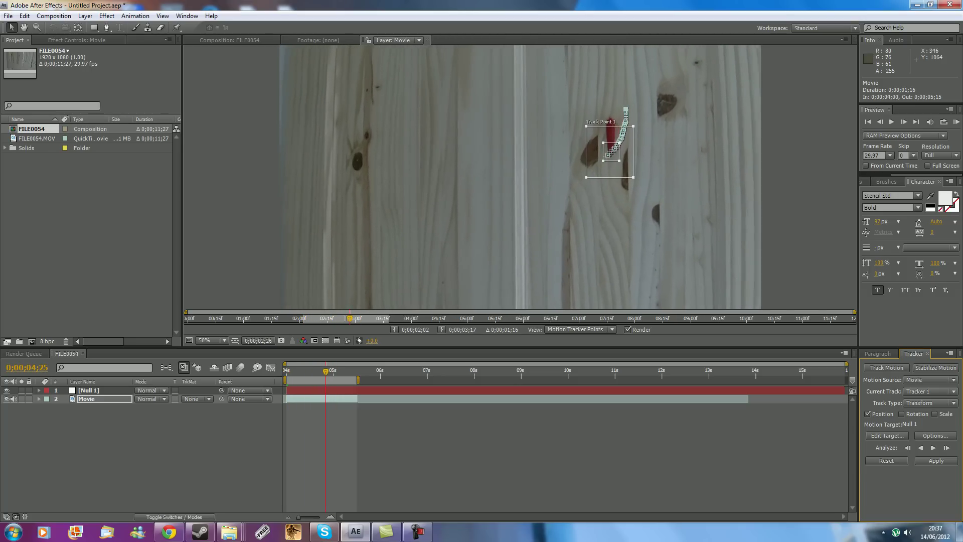
- End the work area at 0;00;04;24 and return the current time to 0;00;04;00
key("n")
key("Page_Up")
key("Page_Up")
key("Page_Up")
key("Page_Up")
left_click_drag(335, 376, 327, 377)
key("Page_Up")
key("Page_Up")
key("Page_Up")
key("Page_Up")
key("Page_Up")
key("Page_Up")
key("Page_Up")
key("Page_Up")
key("Page_Up")
key("Page_Up")
key("Page_Up")
key("Page_Up")
key("Page_Up")
key("Page_Up")
key("Page_Up")
key("Page_Up")
key("Page_Up")
key("Page_Up")
key("Page_Up")
key("Page_Up")
key("Page_Up")
key("Page_Up")
key("Page_Up")
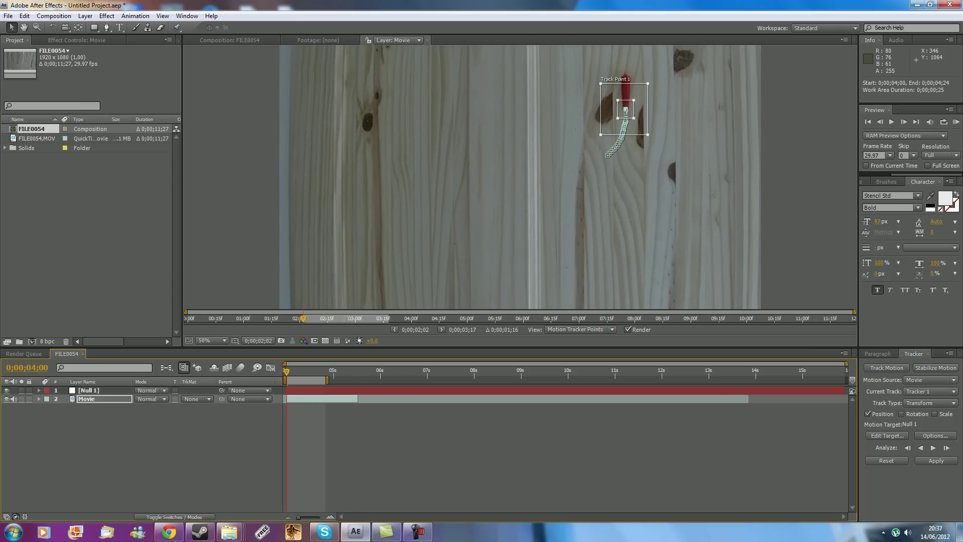
- Apply the motion track to the null object in the X and Y dimensions
left_click(936, 460)
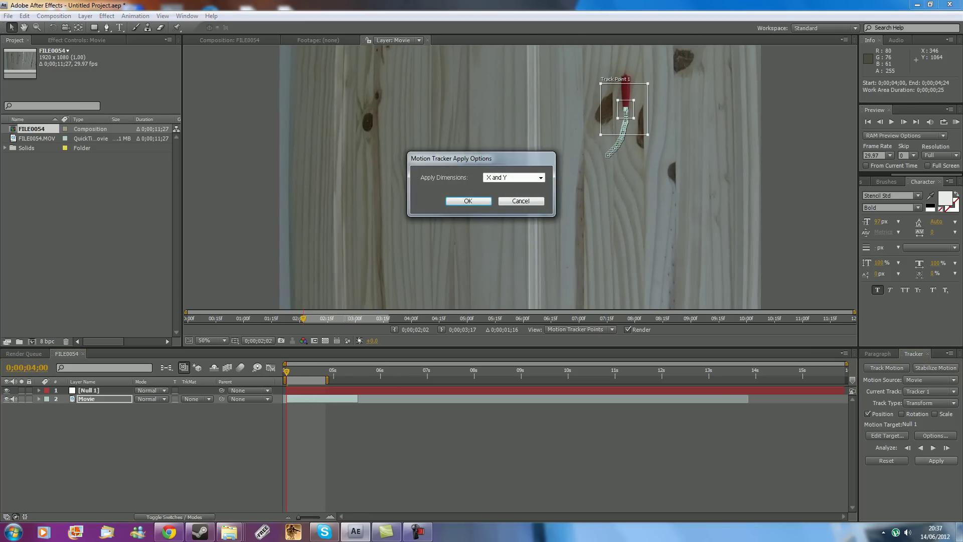
left_click(541, 177)
left_click(507, 185)
left_click(468, 201)
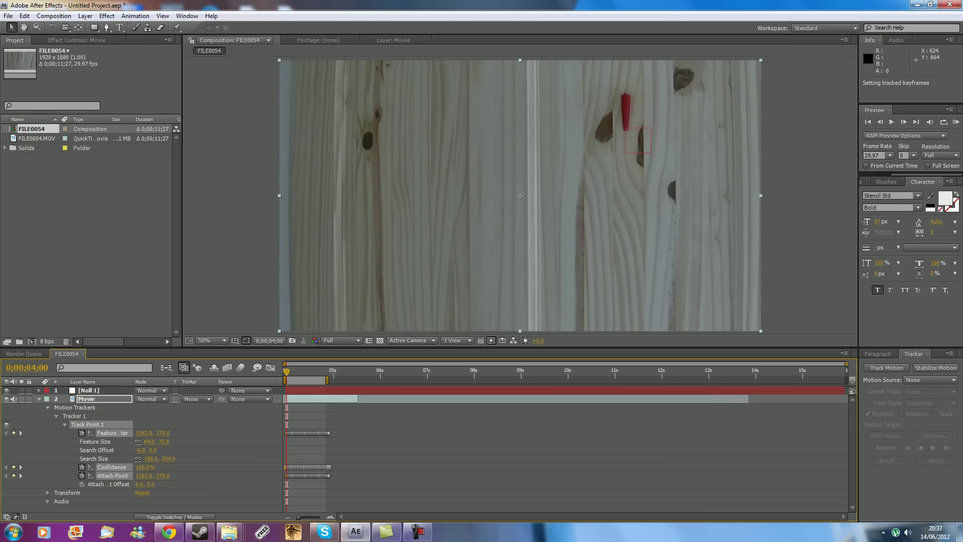
- Collapse the Movie layer's properties, preview the tracked null's movement, and inspect its motion path
key("u")
key("F2")
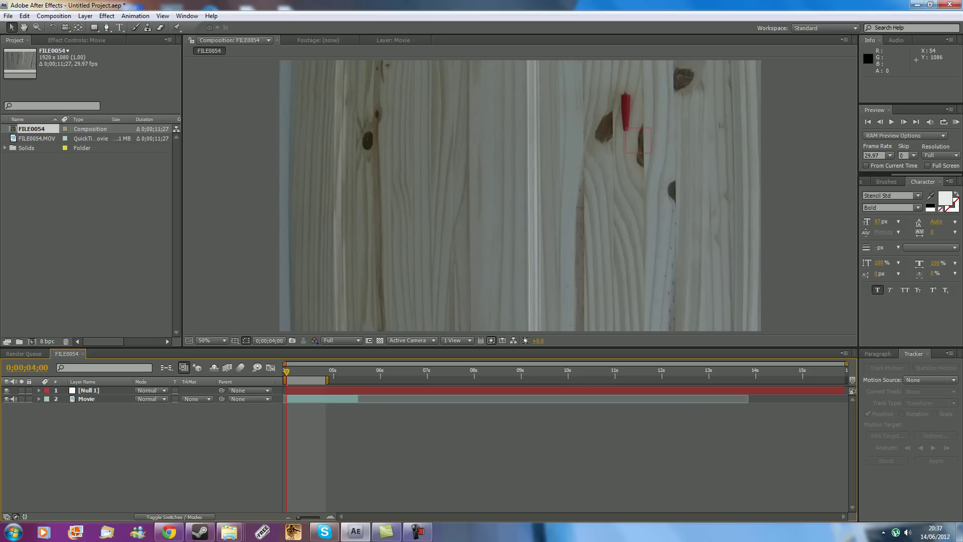
key("space")
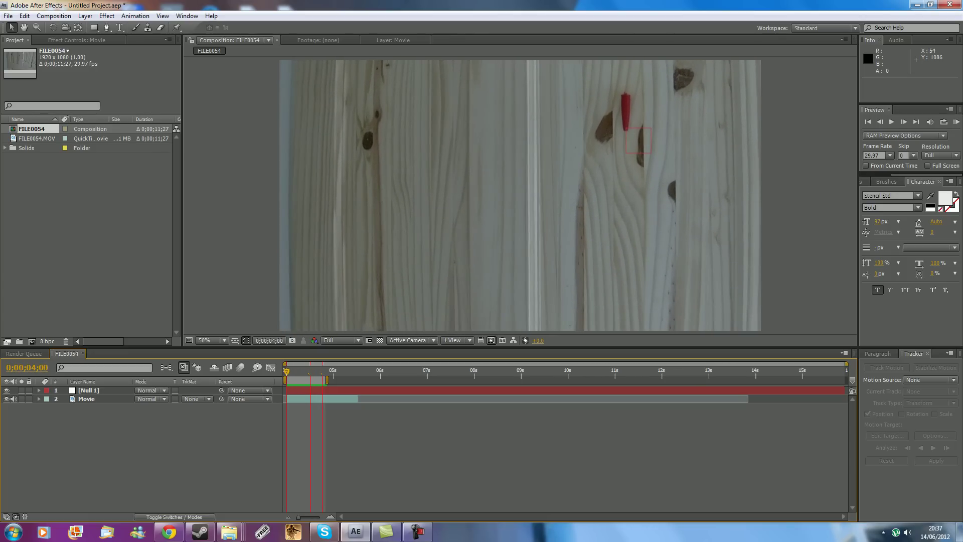
left_click(88, 391)
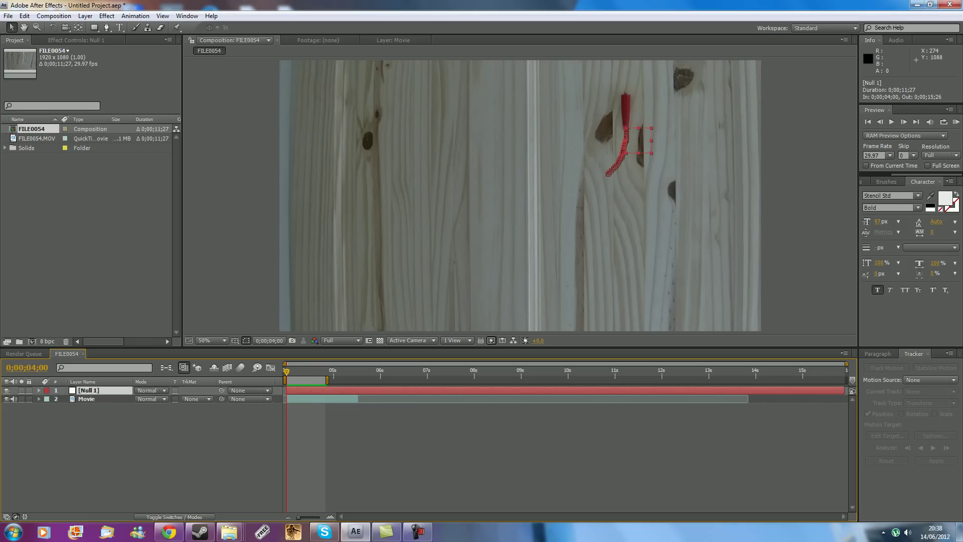
key("ctrl+shift+a")
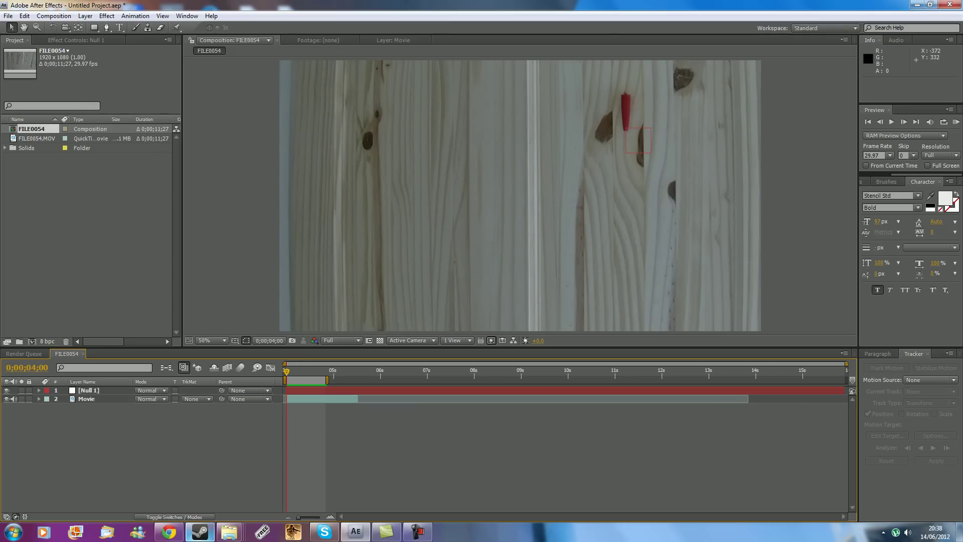
- Add a text layer reading MASKING TUTORIAL above the null in the FILE0054 composition
right_click(164, 418)
mouse_move(193, 423)
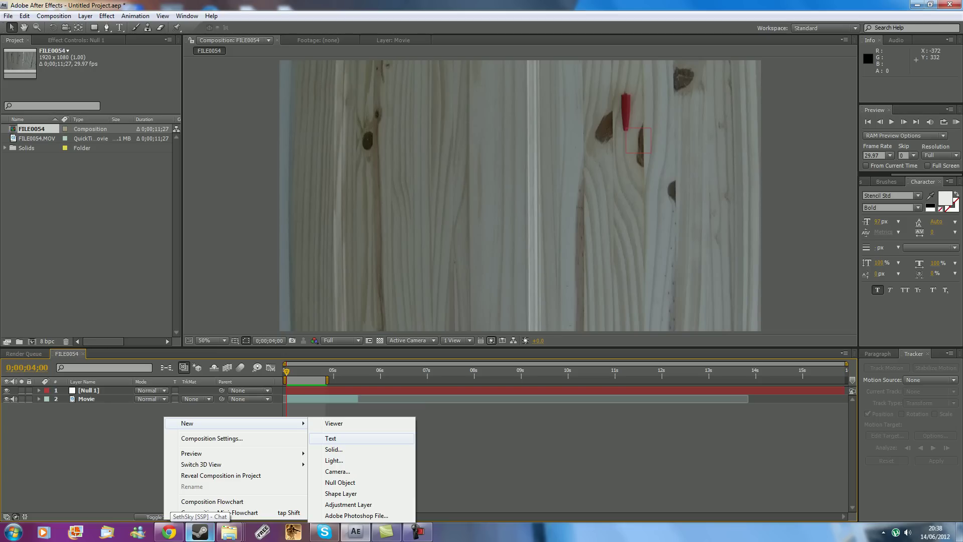
left_click(331, 438)
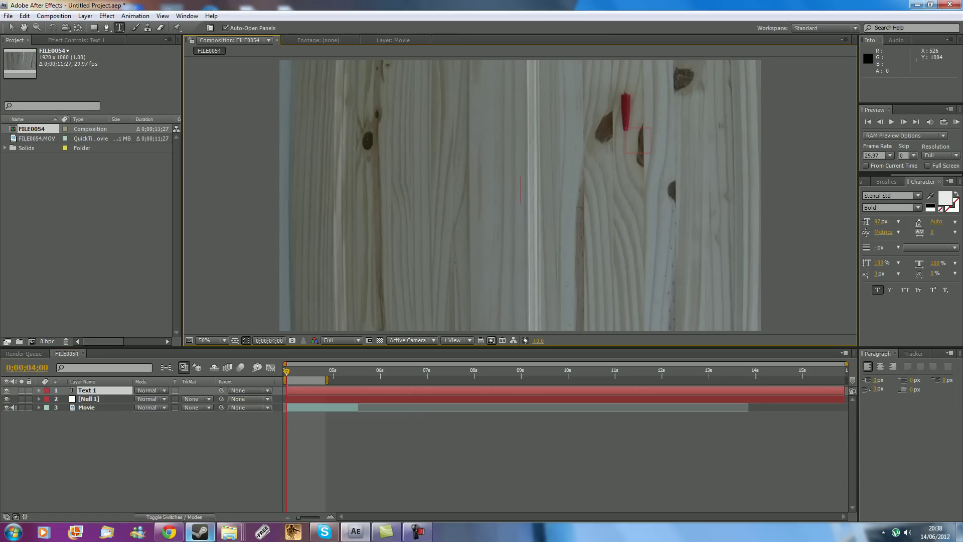
type("MASK")
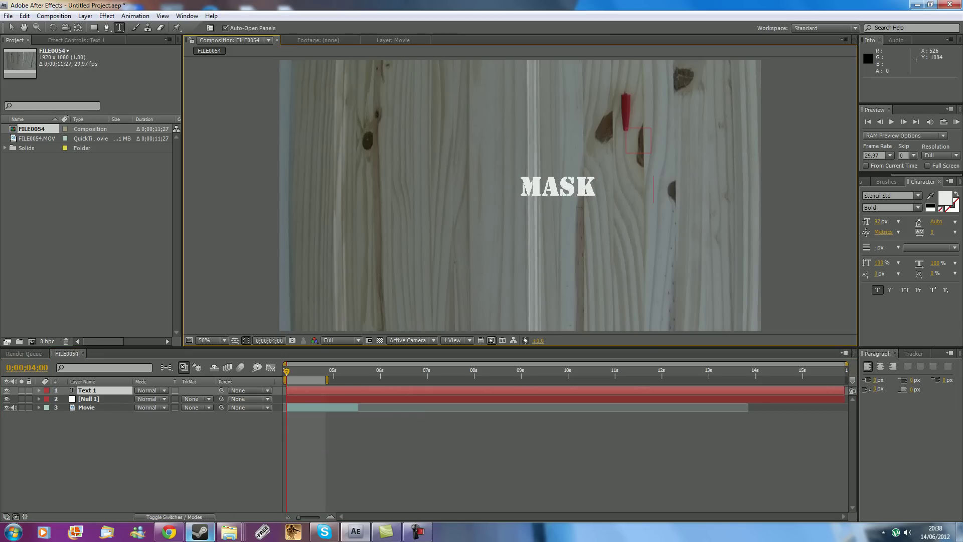
type("ING TUTORIA")
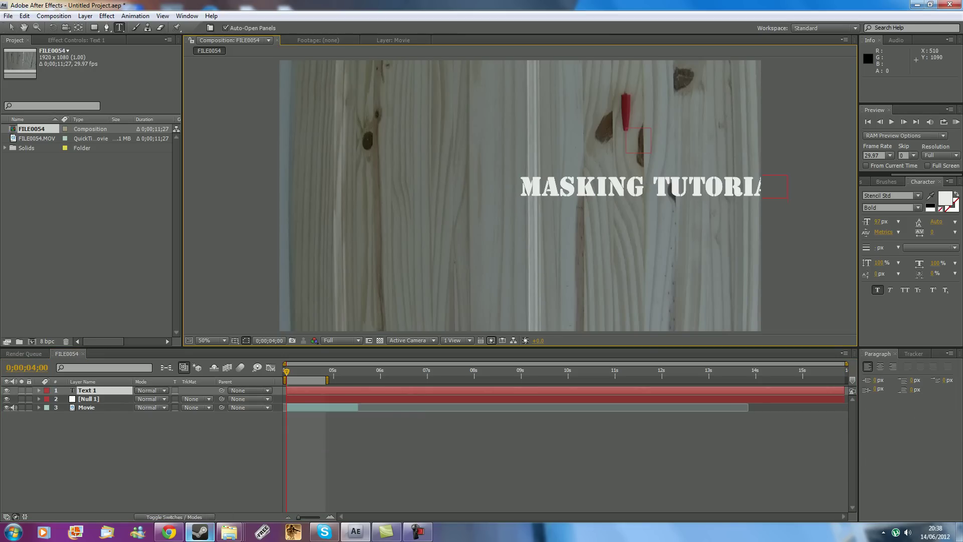
type("L")
key("KP_Enter")
key("v")
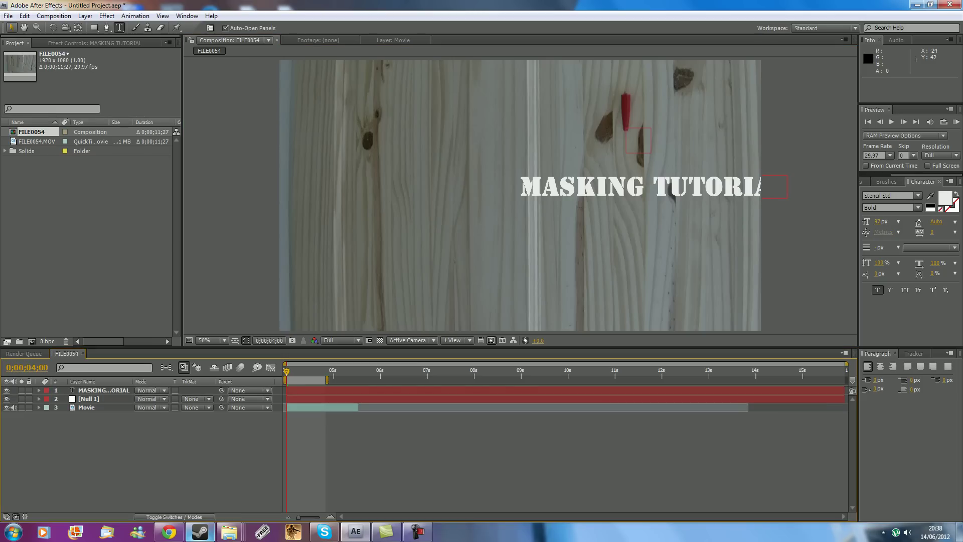
- Reposition the MASKING TUTORIAL text near the middle of the frame, at about 640, 486
left_click_drag(624, 186, 556, 187)
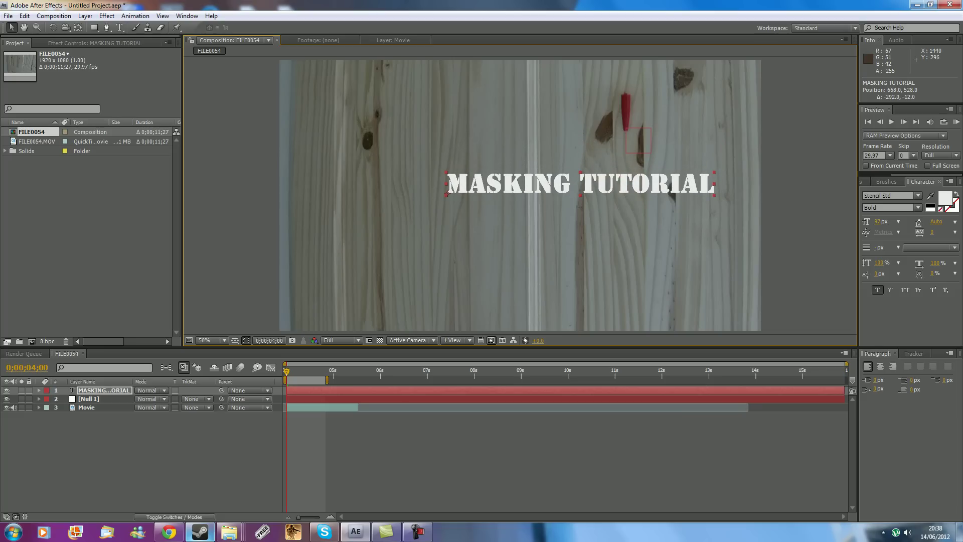
left_click_drag(489, 179, 437, 165)
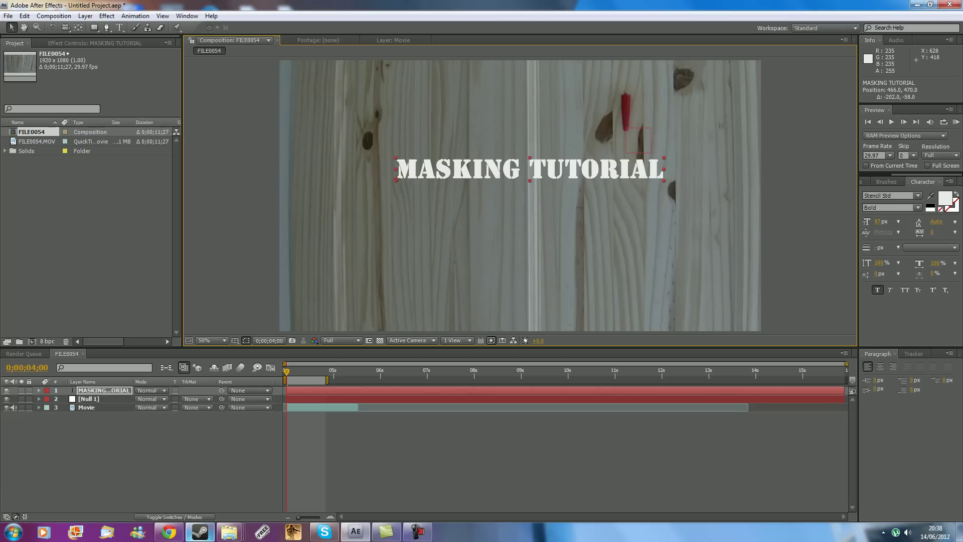
left_click_drag(437, 165, 414, 313)
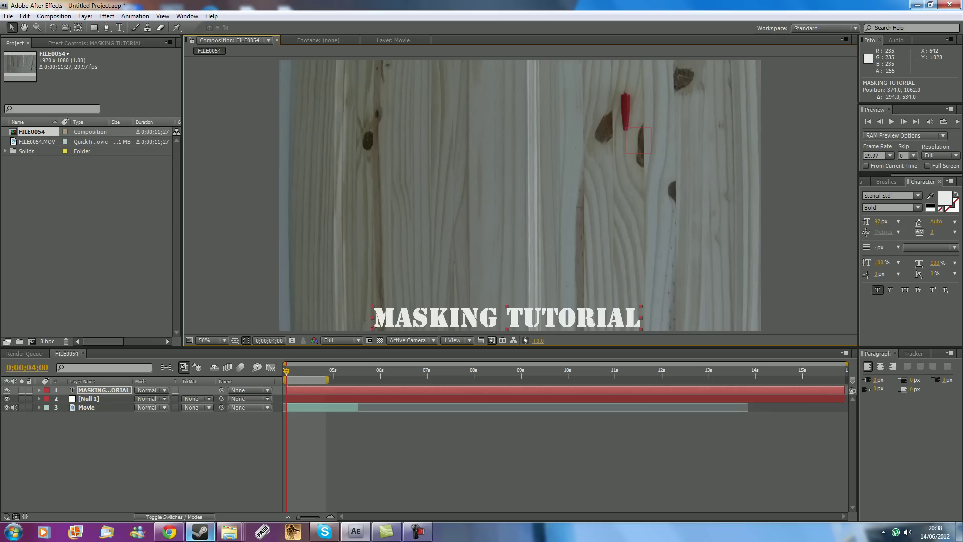
left_click_drag(440, 319, 498, 175)
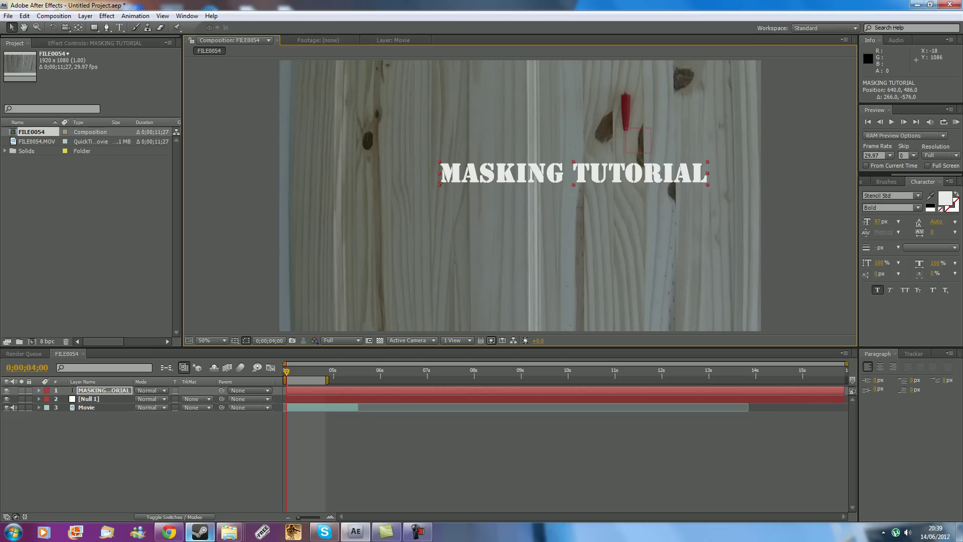
- Parent the MASKING TUTORIAL layer to Null 1 and shift the text by about -72, 48 pixels
left_click(552, 390)
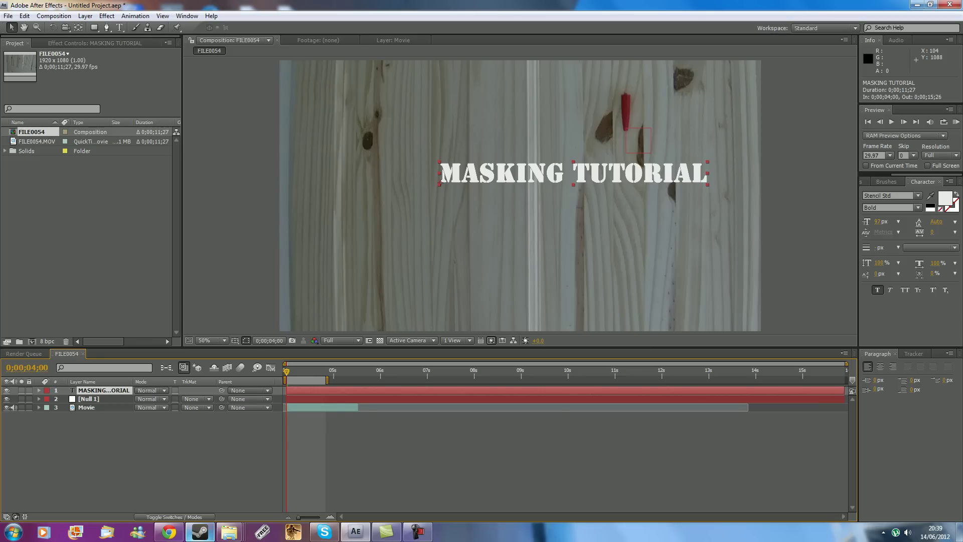
left_click(249, 390)
left_click(255, 418)
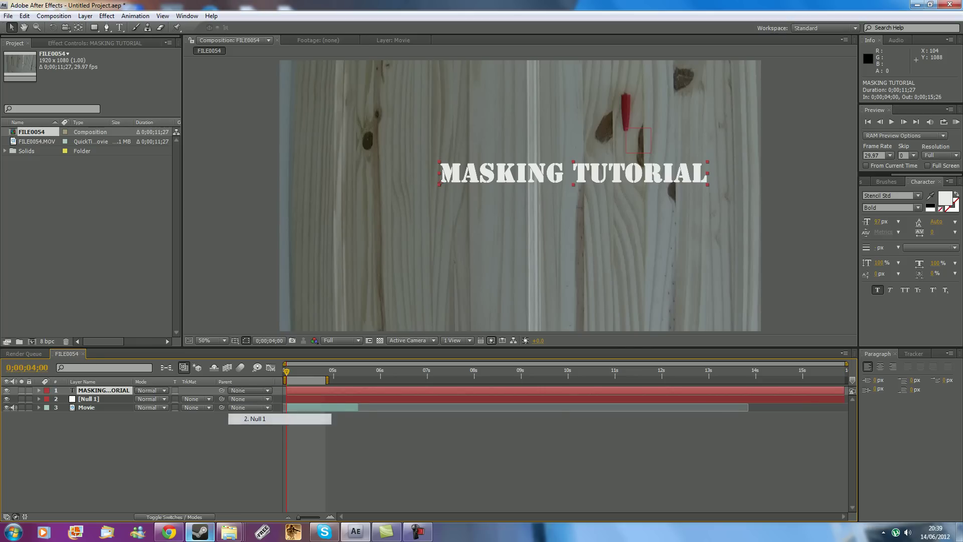
left_click(89, 399)
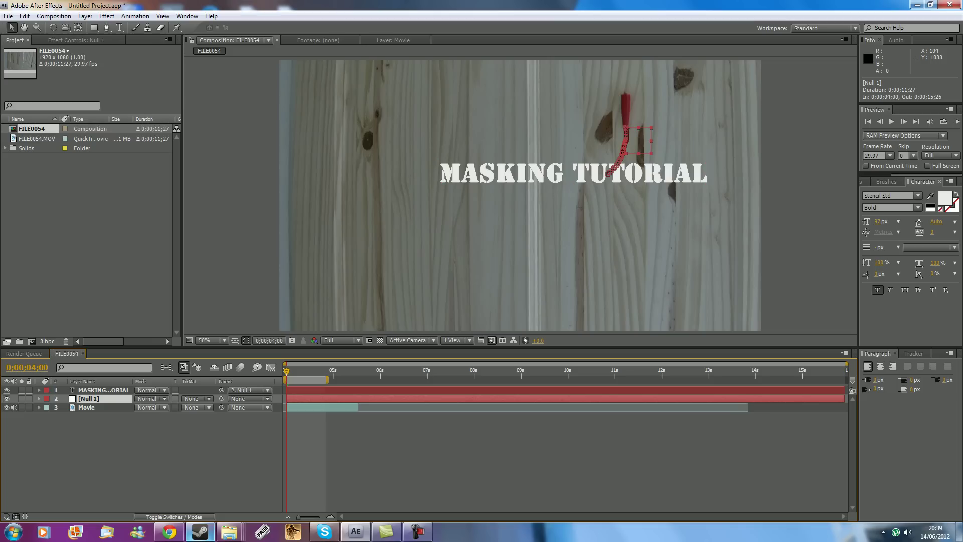
mouse_move(286, 371)
left_mouse_down()
mouse_move(321, 372)
mouse_move(286, 372)
left_mouse_up()
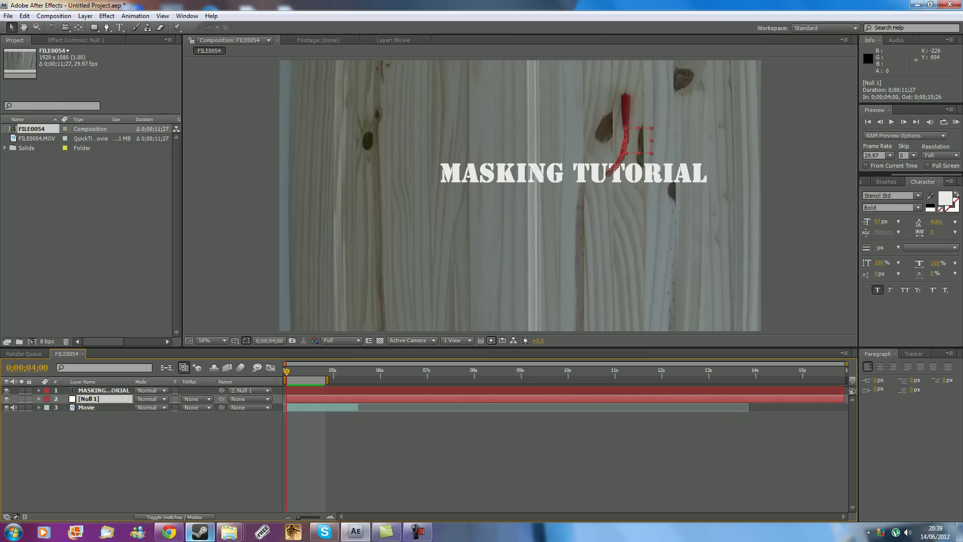
left_click(530, 175)
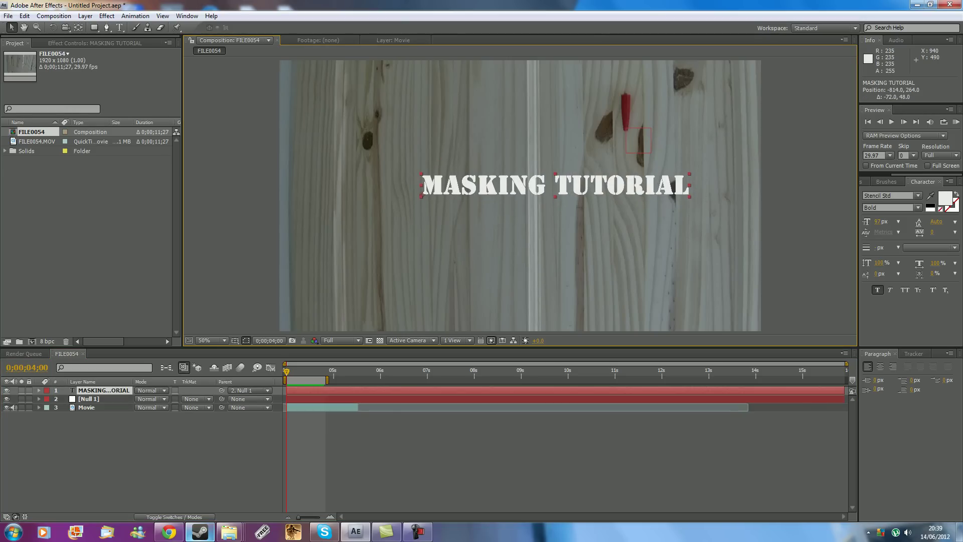
- Deselect all layers and examine the work area frame by frame in both directions to check how the text follows the tracked movement
key("F2")
key("Page_Down")
key("Page_Down")
key("Page_Down")
key("Page_Down")
key("Page_Down")
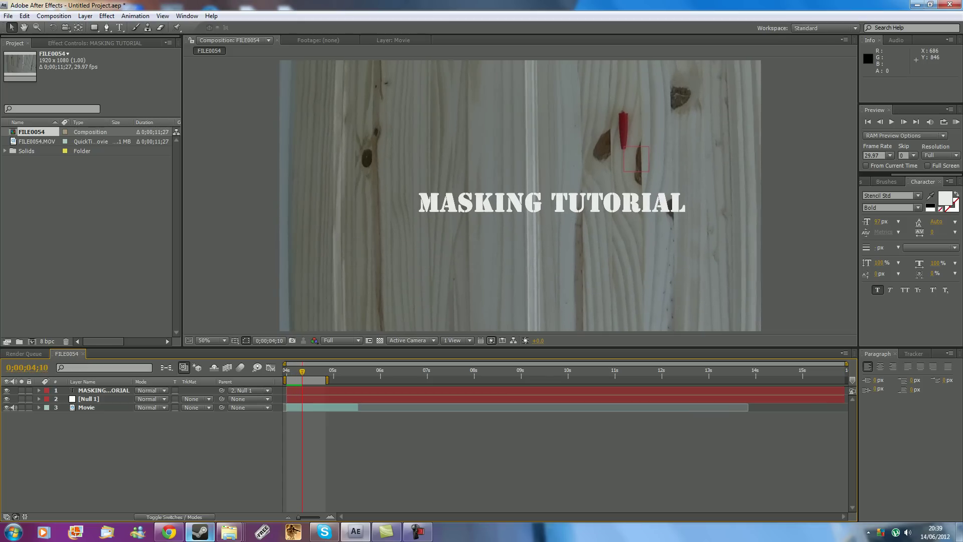
key("Page_Down")
key("Page_Down")
key("Page_Down")
key("Page_Down")
key("Page_Down")
key("Page_Down")
key("Page_Down")
key("Page_Down")
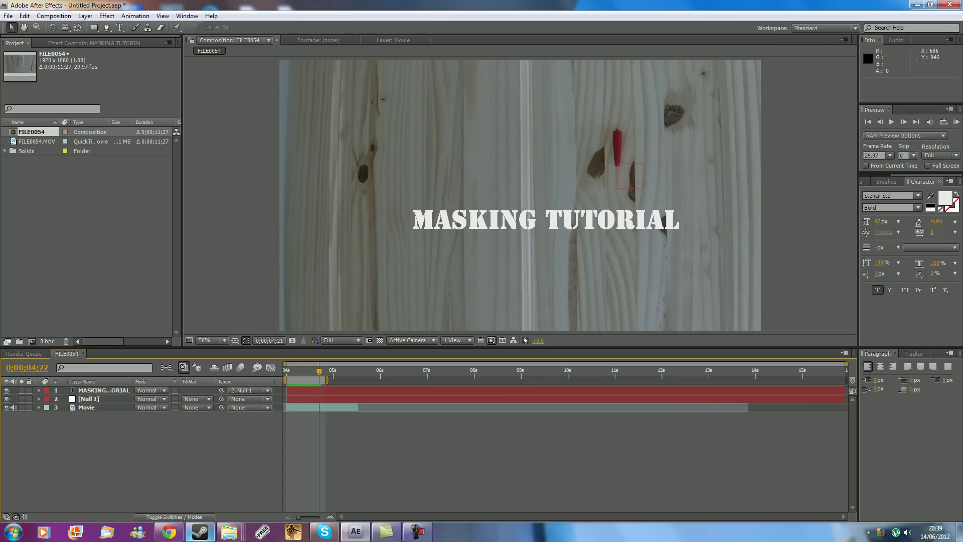
key("Page_Up")
key("Page_Up")
key("Page_Up")
key("Page_Up")
key("Page_Up")
key("Page_Up")
key("Page_Up")
key("Page_Up")
key("Page_Up")
key("Page_Up")
key("Page_Up")
key("Page_Up")
key("Page_Up")
key("Page_Up")
key("Page_Up")
key("Page_Up")
key("Page_Up")
key("Page_Up")
key("Page_Up")
key("Page_Up")
key("Page_Up")
key("Page_Up")
key("Page_Up")
key("Page_Up")
key("Page_Up")
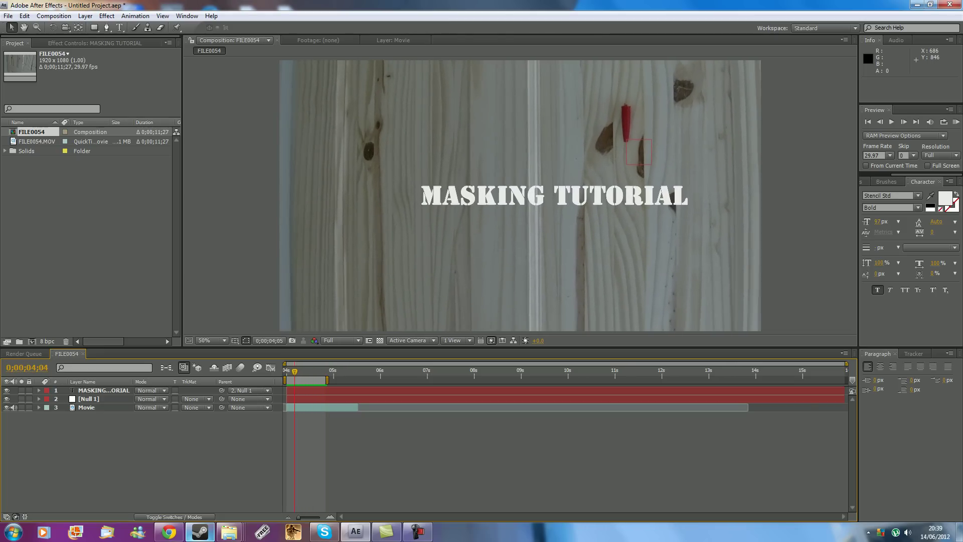
key("Page_Down")
key("Page_Down")
key("Page_Down")
key("Page_Down")
key("Page_Down")
key("Page_Down")
key("Page_Down")
key("Page_Down")
key("Page_Down")
key("Page_Down")
key("Page_Down")
key("Page_Down")
key("Page_Down")
key("Page_Down")
key("Page_Down")
key("Page_Down")
key("Page_Down")
key("Page_Down")
key("Page_Down")
key("Page_Down")
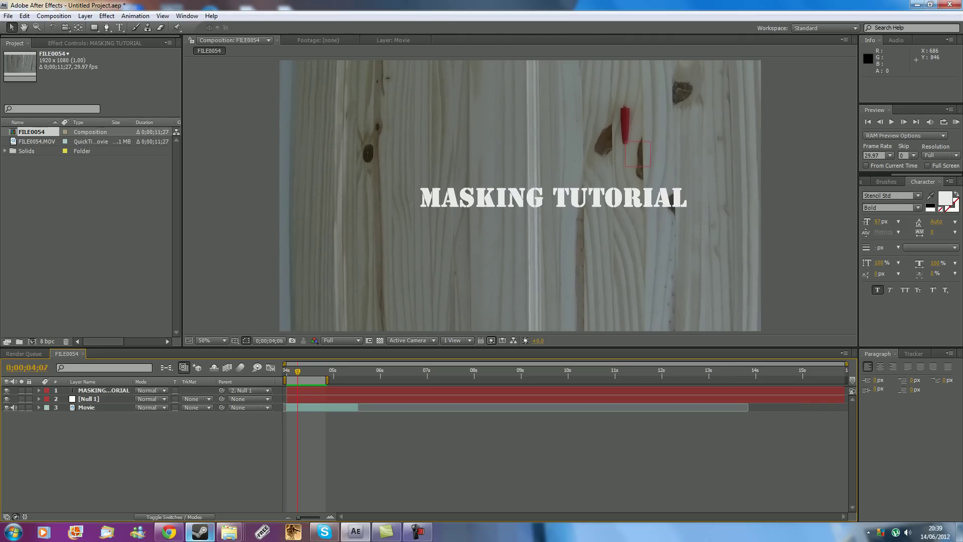
key("Page_Up")
key("Page_Up")
key("Page_Up")
key("Page_Up")
key("Page_Up")
key("Page_Up")
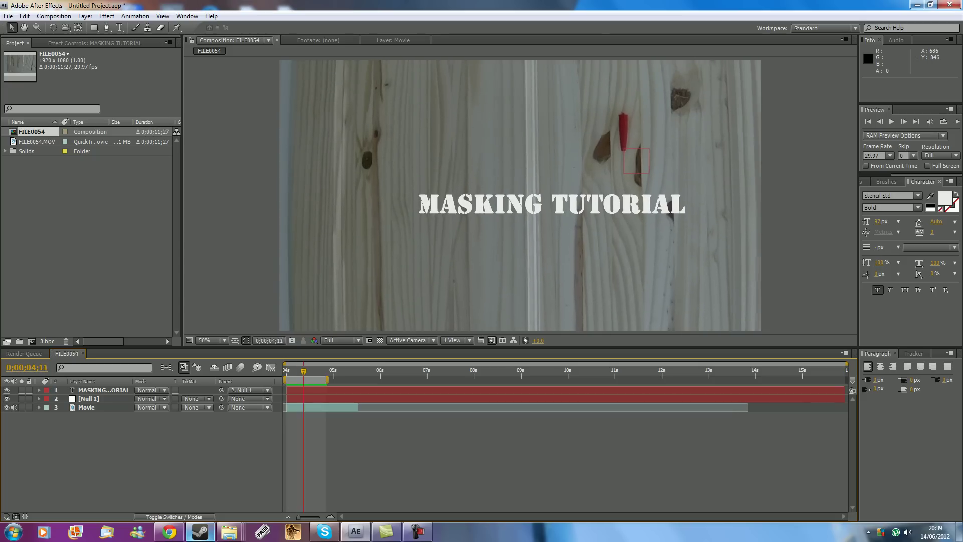
key("Page_Up")
key("Page_Up")
key("Page_Up")
key("Page_Up")
key("Page_Up")
key("Page_Up")
key("Page_Up")
key("Page_Up")
key("Page_Up")
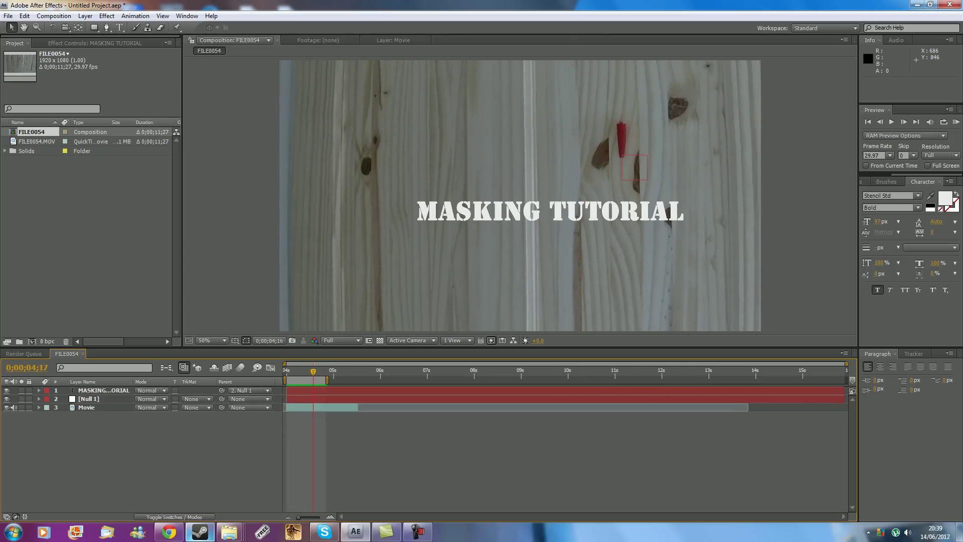
key("Page_Up")
key("Page_Up")
key("Page_Up")
key("Page_Up")
key("Page_Up")
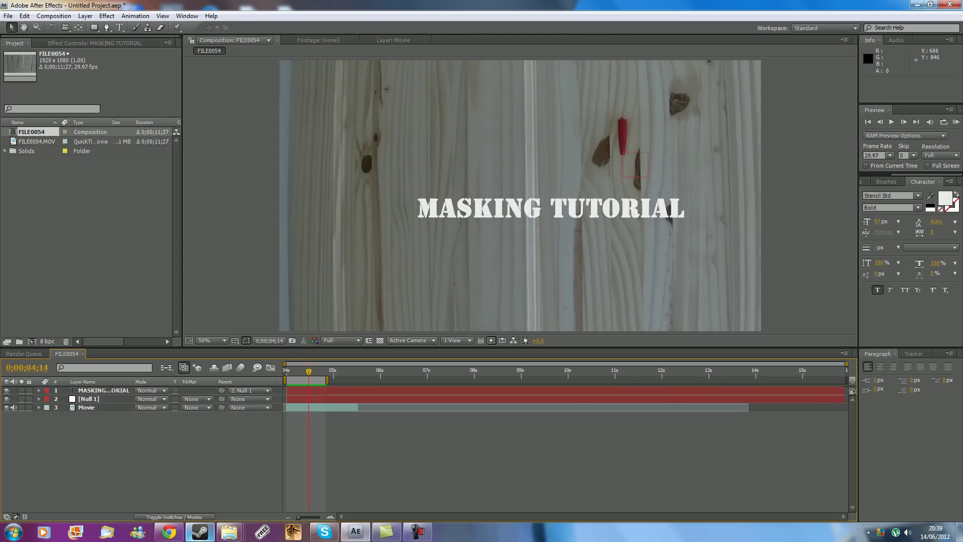